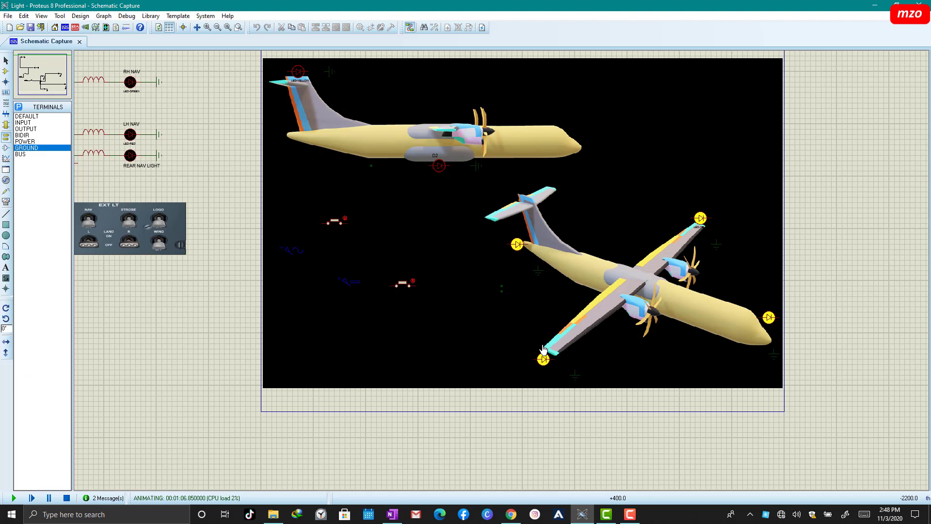
- Stop the running NAV light simulation so the airplane LEDs turn off
click(66, 498)
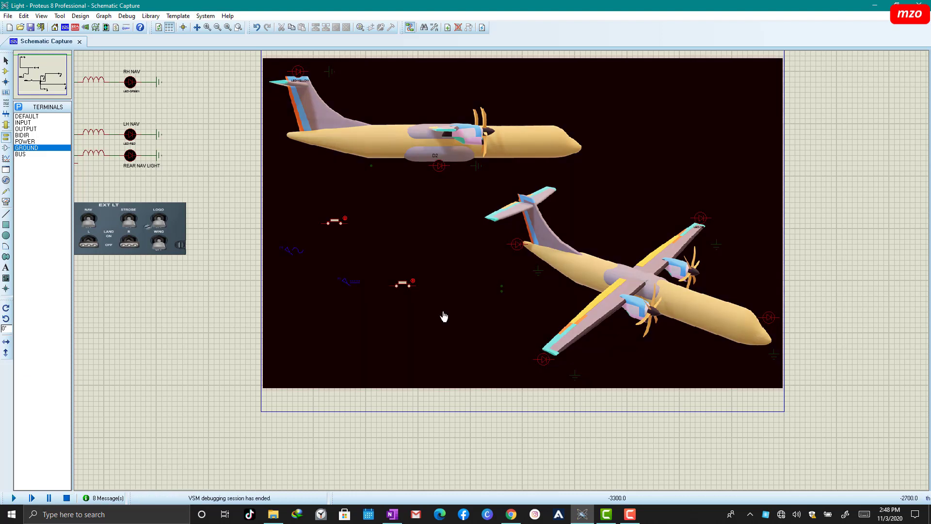
- Switch to OneNote and scroll through the navigation light wiring diagram 33-41-01
click(392, 514)
scroll(316, 334, down, 3)
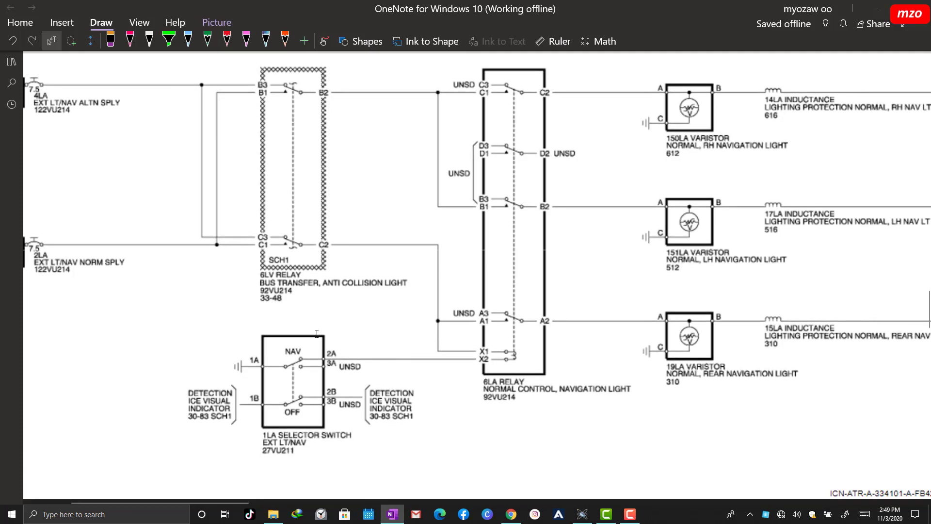
scroll(317, 334, down, 3)
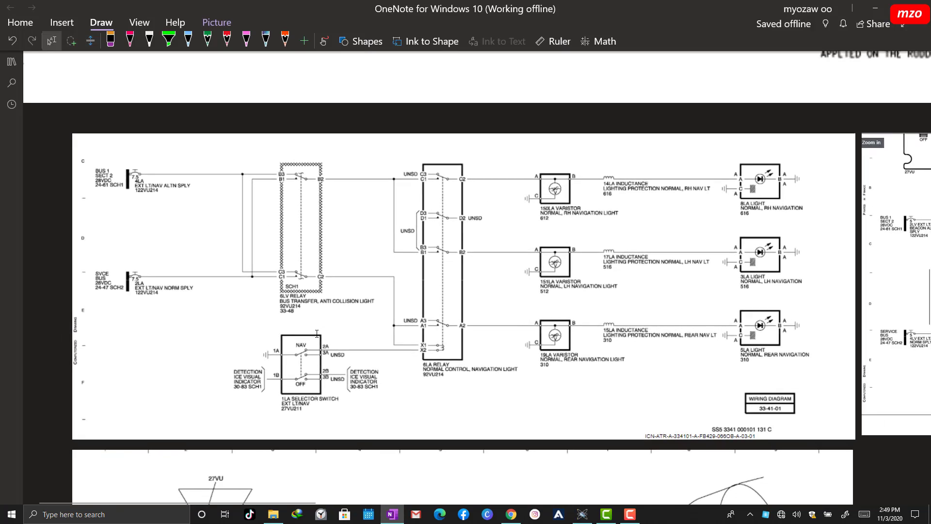
scroll(432, 356, up, 1)
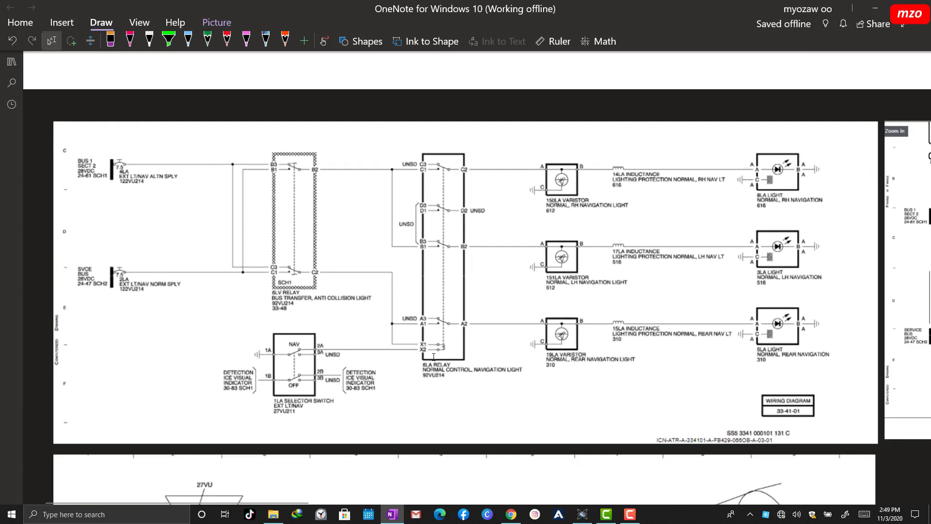
scroll(433, 357, up, 1)
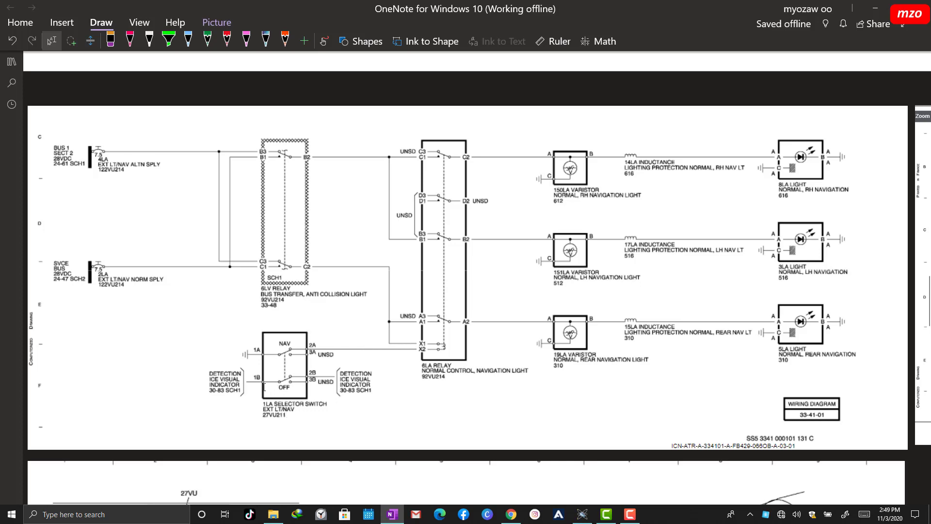
scroll(265, 387, up, 2)
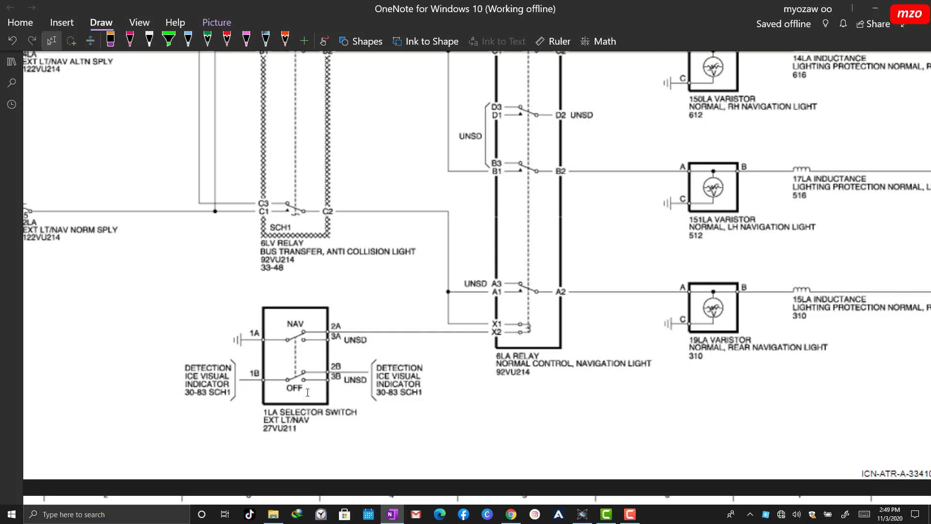
scroll(308, 392, down, 1)
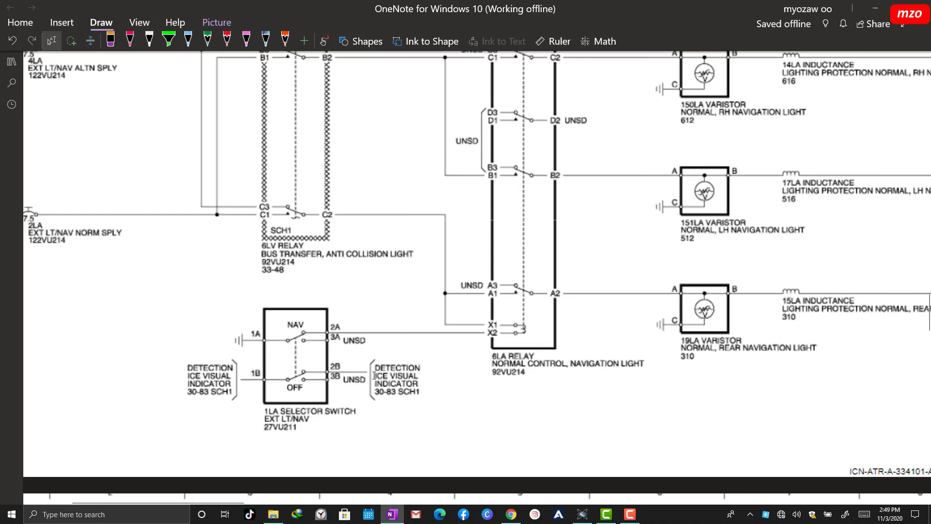
scroll(374, 375, down, 3)
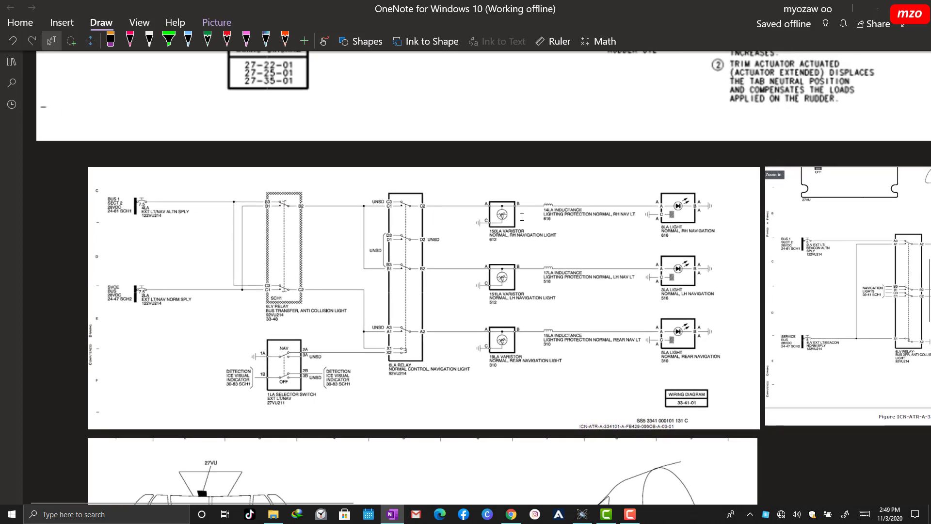
scroll(502, 218, up, 1)
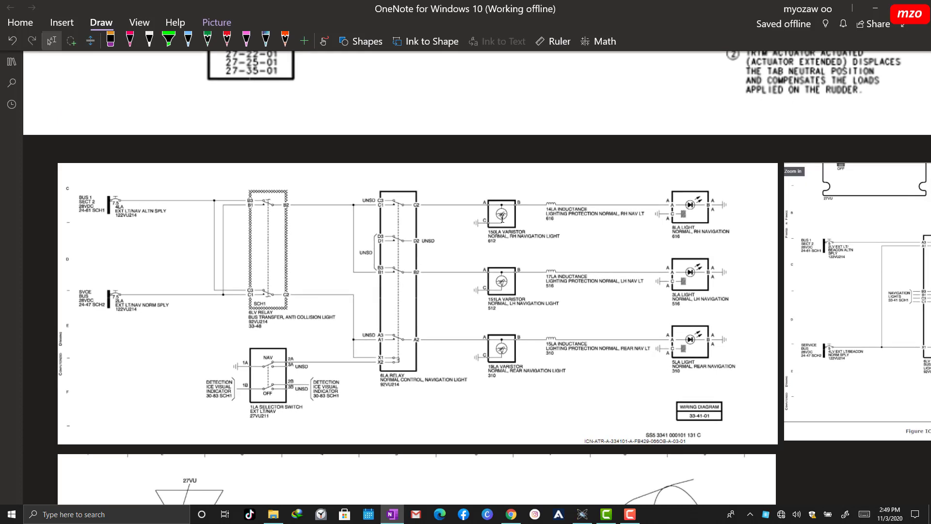
scroll(502, 218, down, 2)
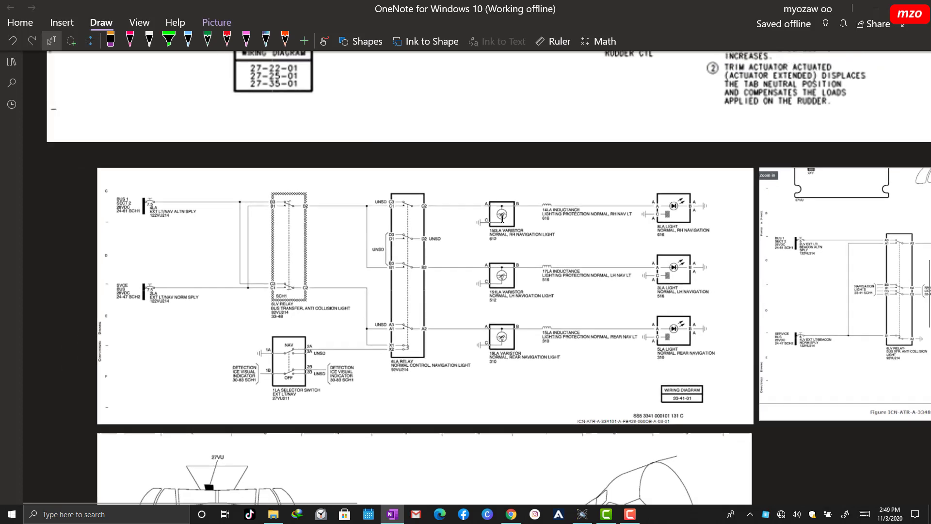
scroll(304, 269, up, 4)
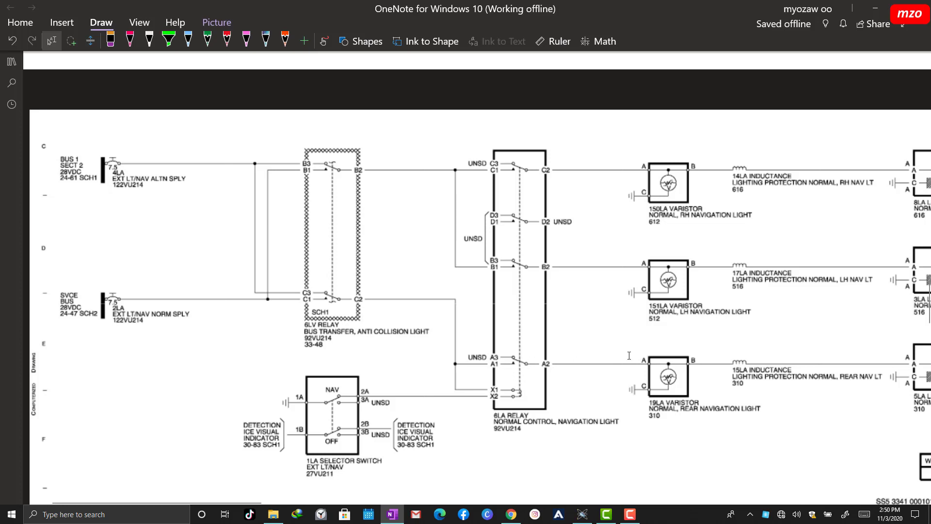
scroll(576, 362, right, 2)
scroll(799, 322, right, 1)
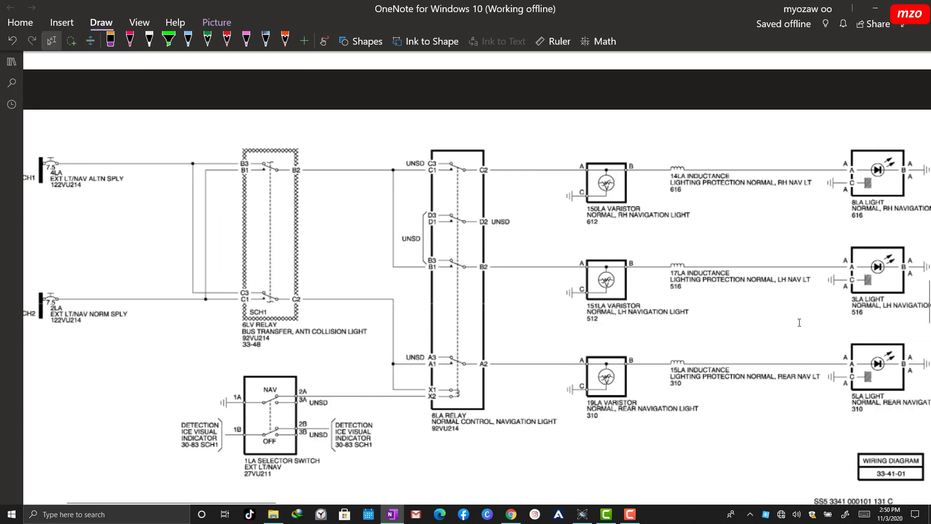
scroll(719, 328, left, 2)
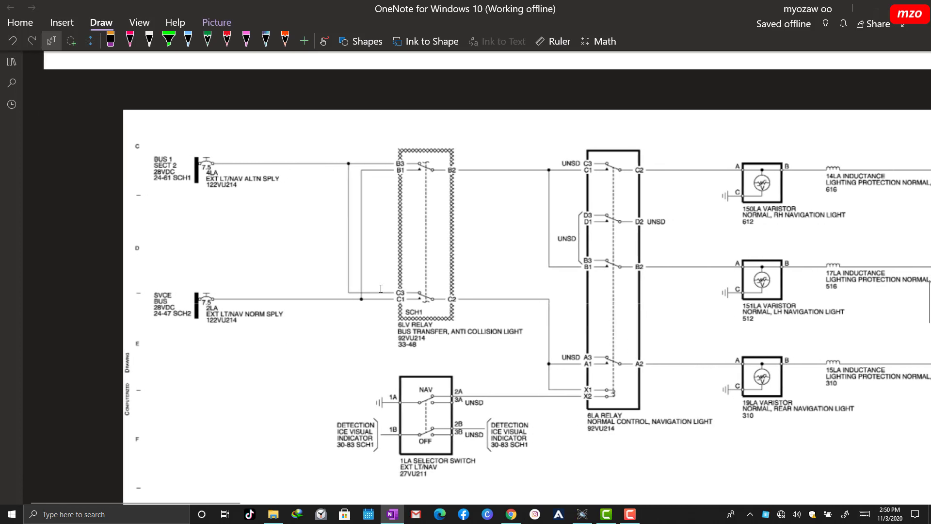
scroll(543, 283, right, 3)
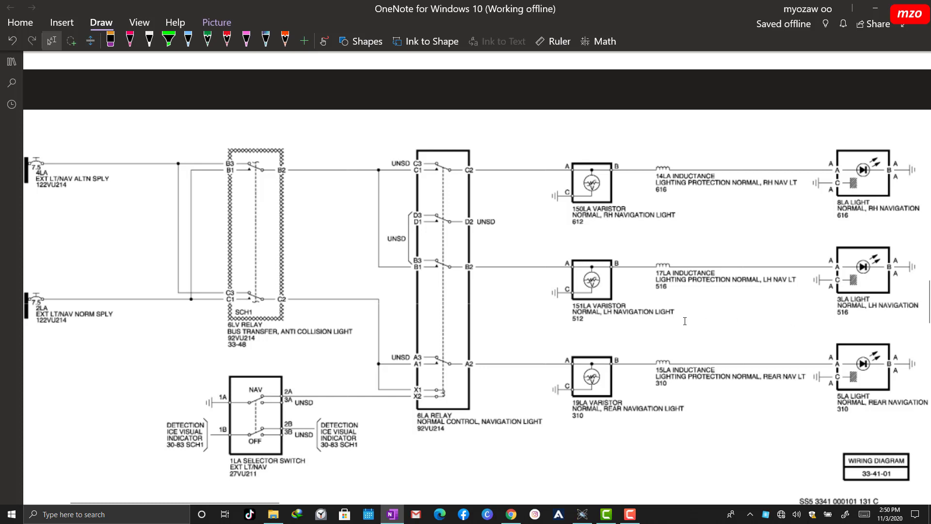
scroll(312, 326, left, 1)
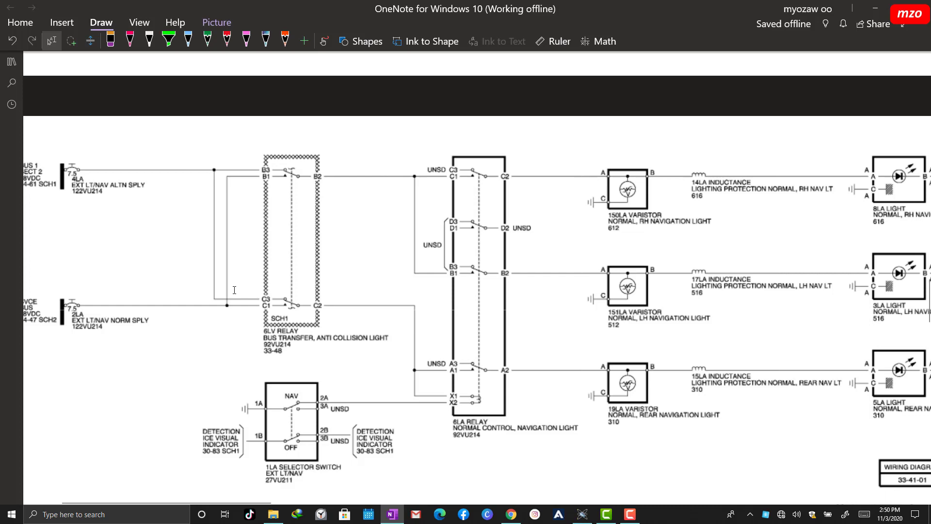
scroll(235, 290, down, 2)
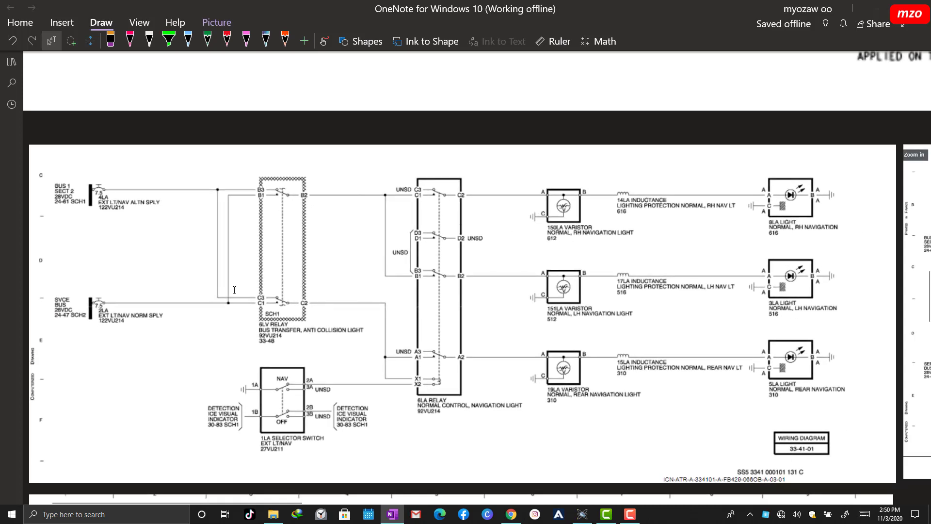
scroll(534, 408, down, 5)
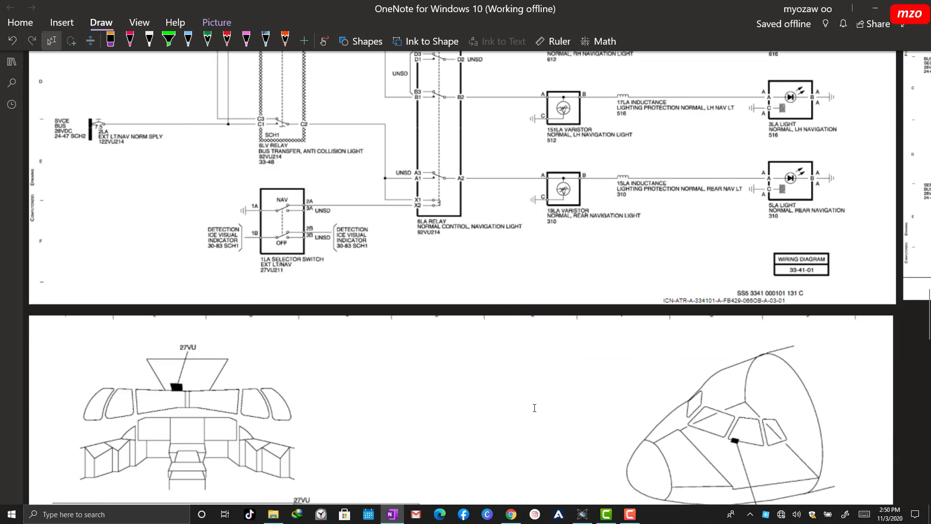
- Scroll past the EXT LT panel and airplane photos, then return to the Proteus Light schematic
scroll(535, 408, down, 3)
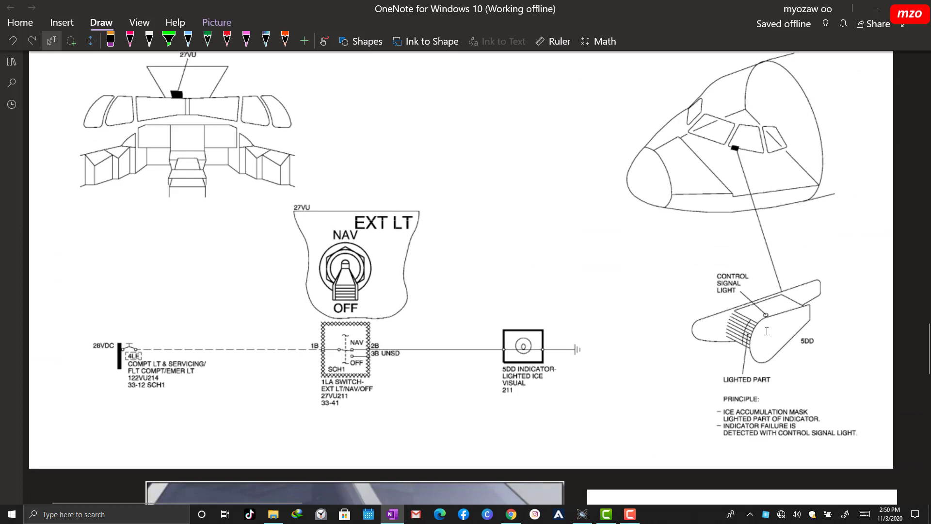
scroll(617, 357, down, 12)
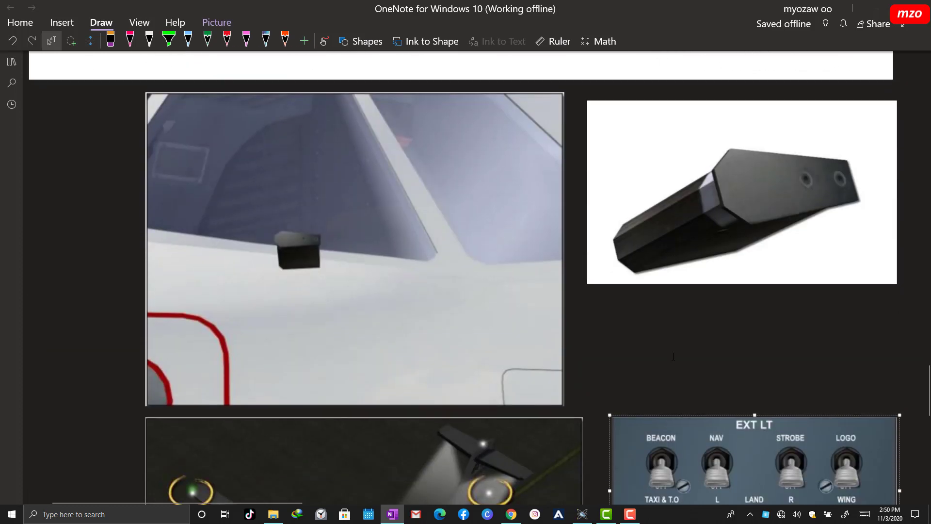
scroll(677, 310, up, 2)
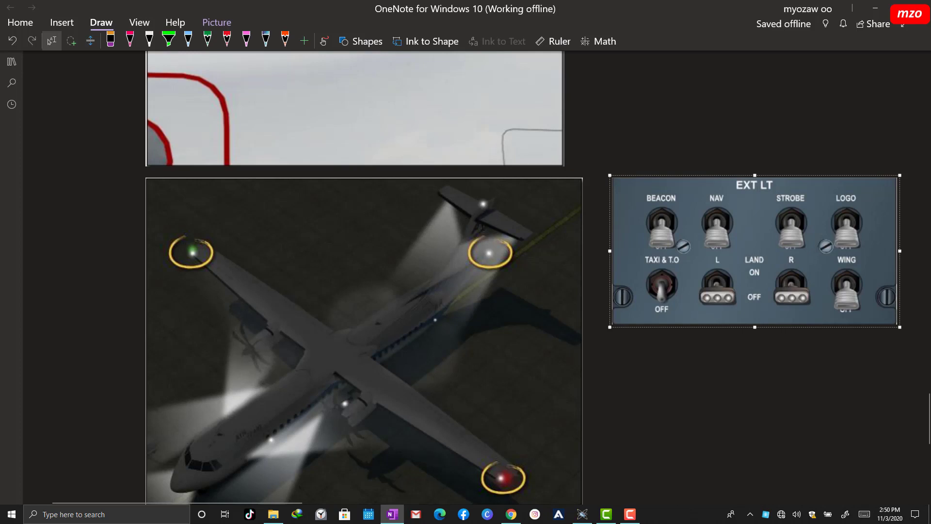
click(582, 514)
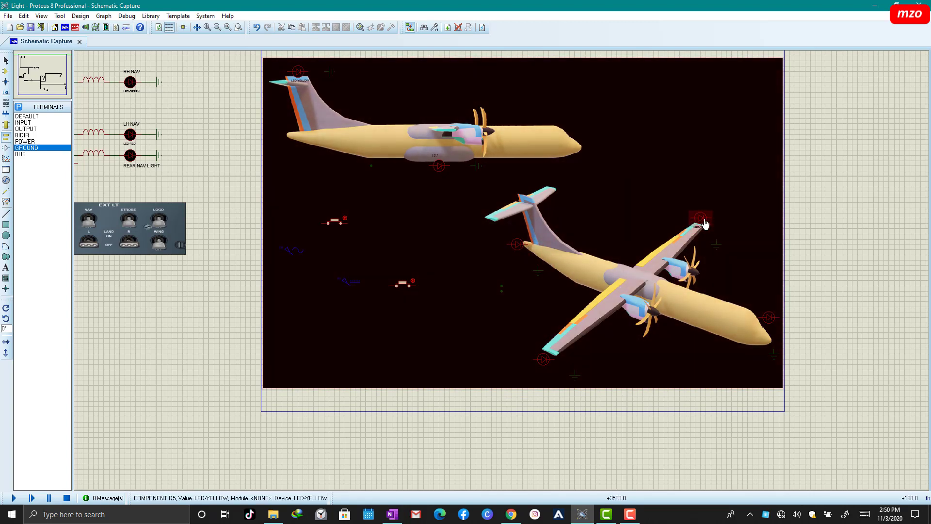
- Check the airplane bitmap selection, then start the circuit simulation
click(708, 261)
click(768, 318)
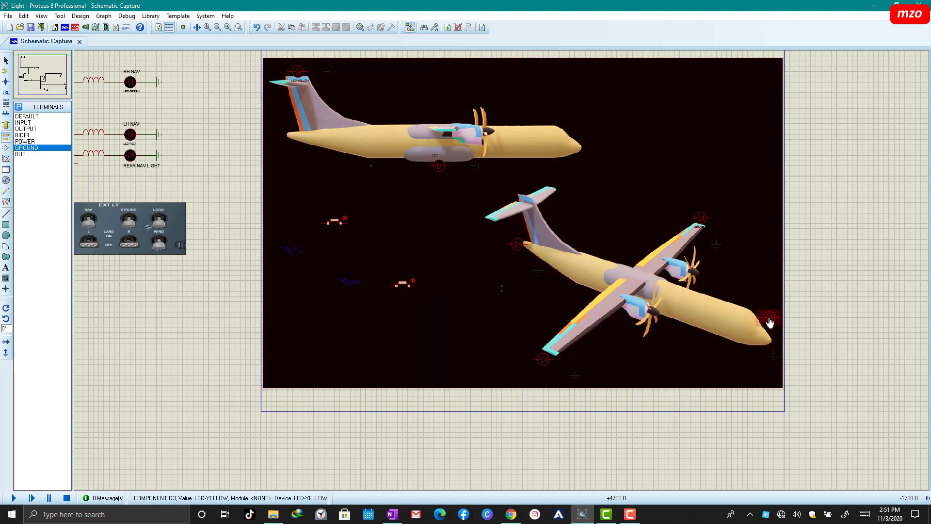
click(383, 152)
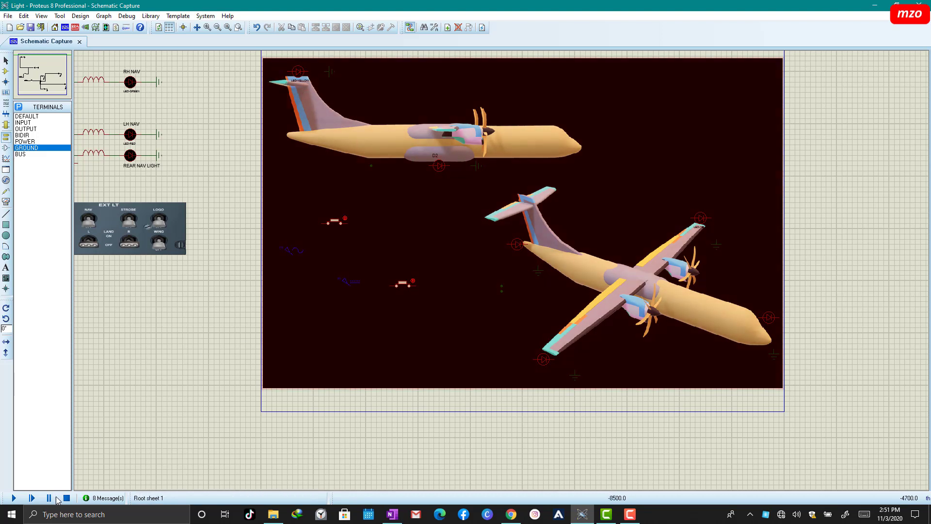
click(14, 498)
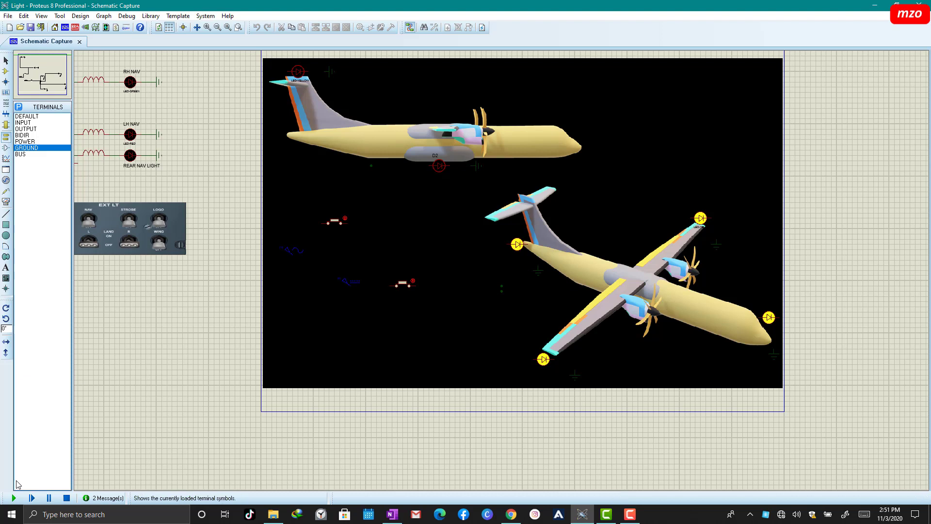
- Zoom in with F6 on the relay circuit, NAV LIGHT SWITCH and EXT LT panel
click(413, 280)
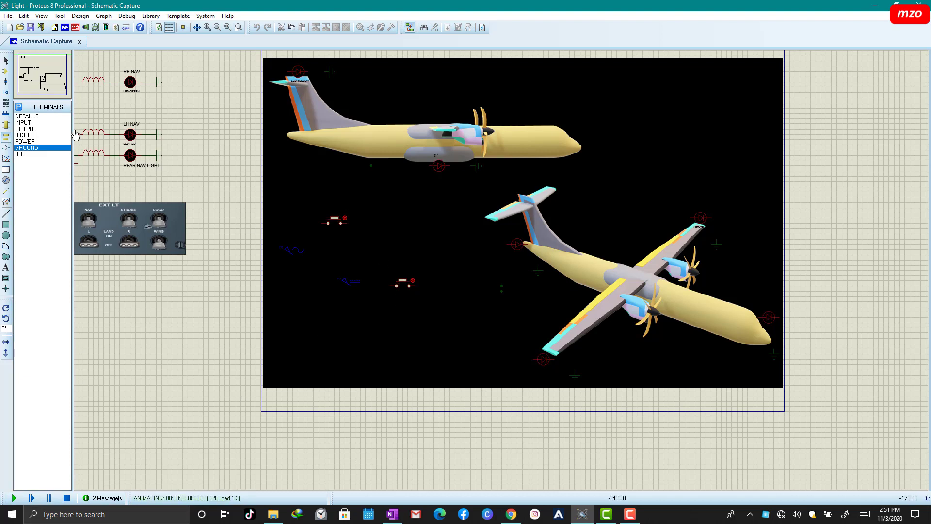
key(F6)
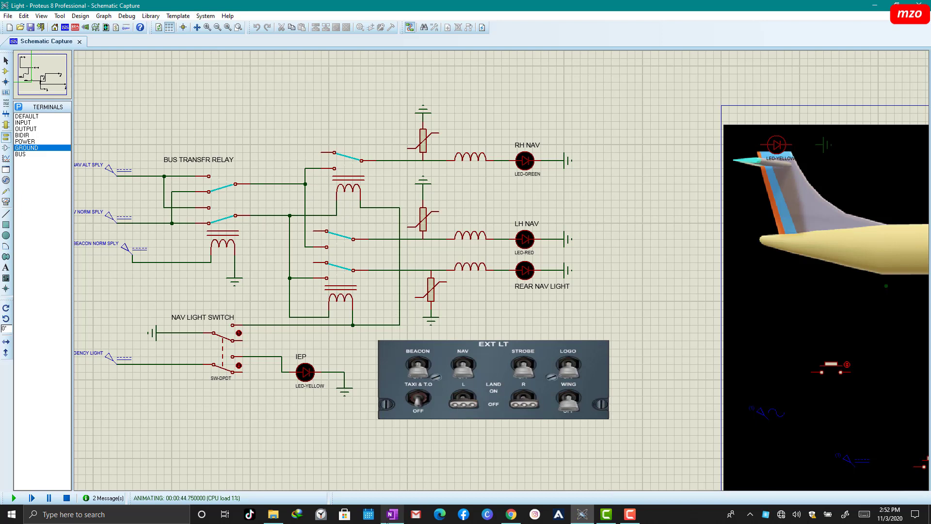
click(392, 514)
scroll(356, 389, up, 5)
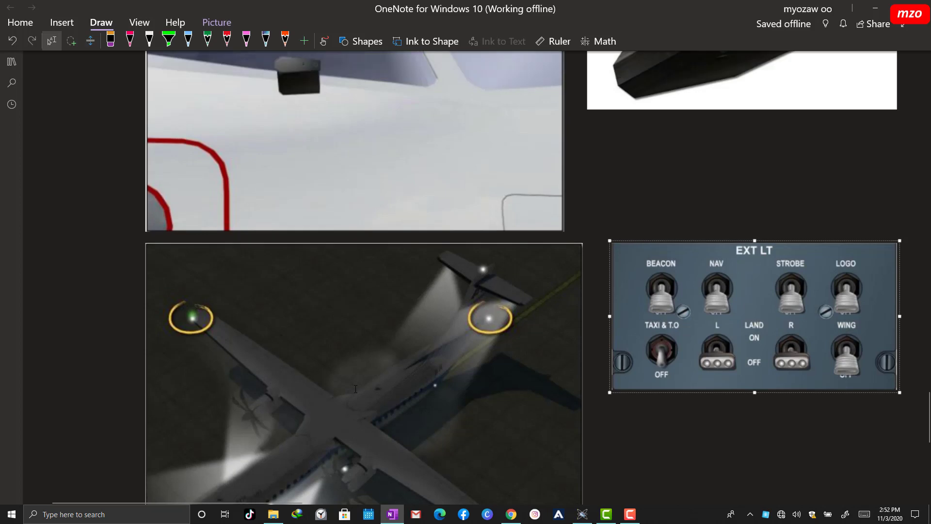
scroll(355, 389, up, 15)
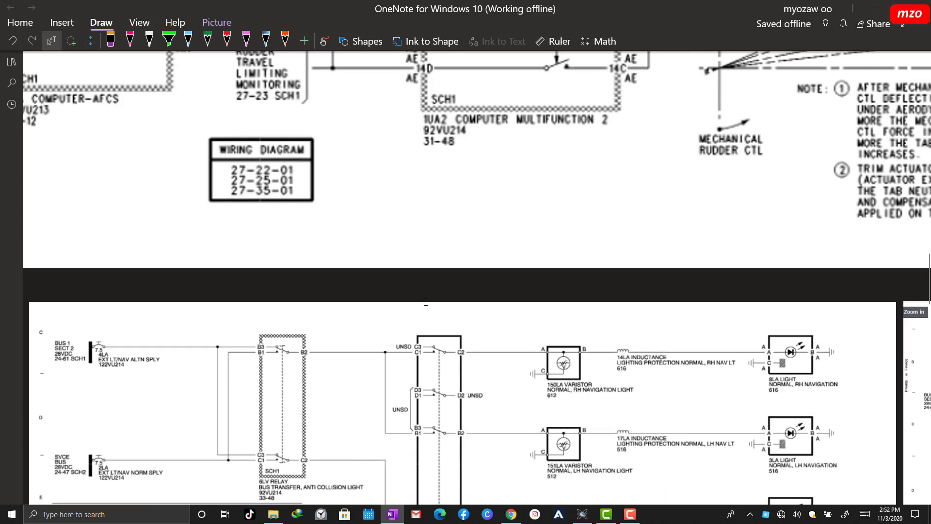
scroll(426, 292, down, 2)
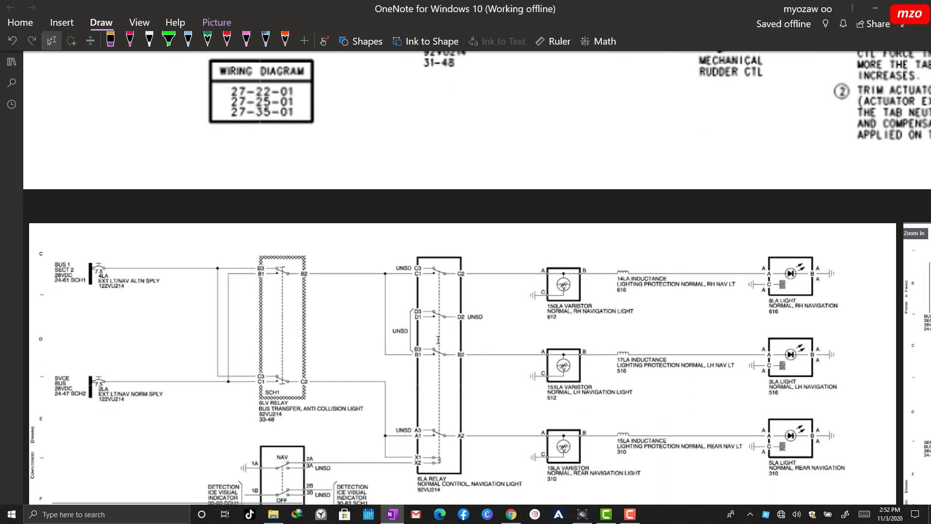
click(581, 519)
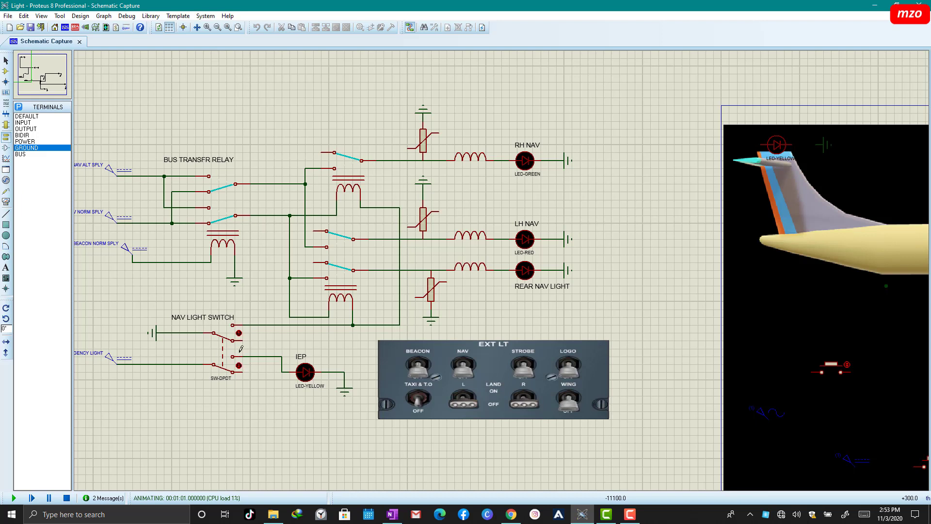
- Toggle the NAV LIGHT SWITCH several times, leaving it up so RH NAV, LH NAV, rear and IEP LEDs light
click(239, 332)
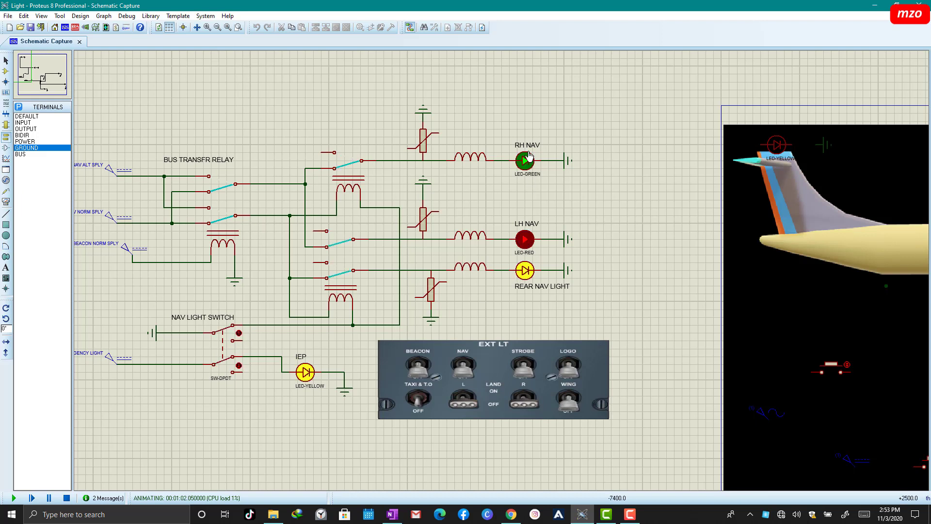
click(238, 366)
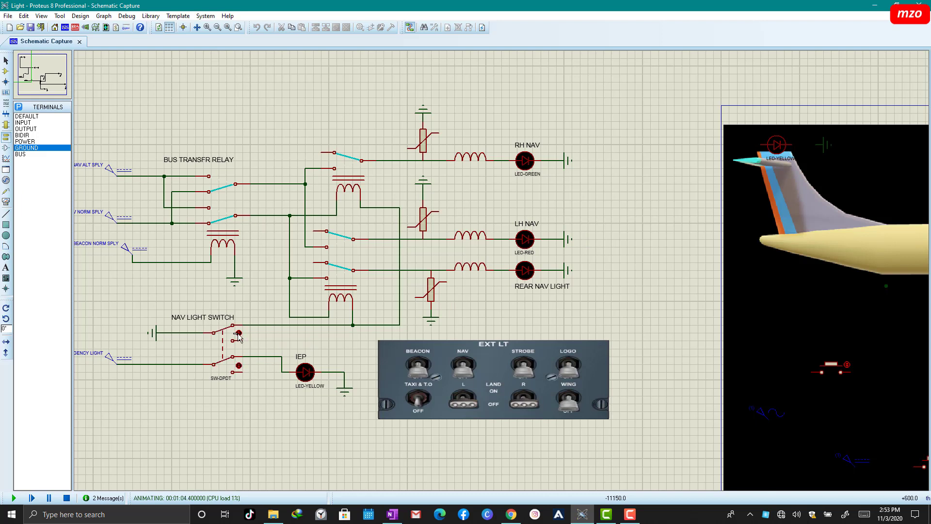
click(239, 333)
click(239, 365)
click(239, 334)
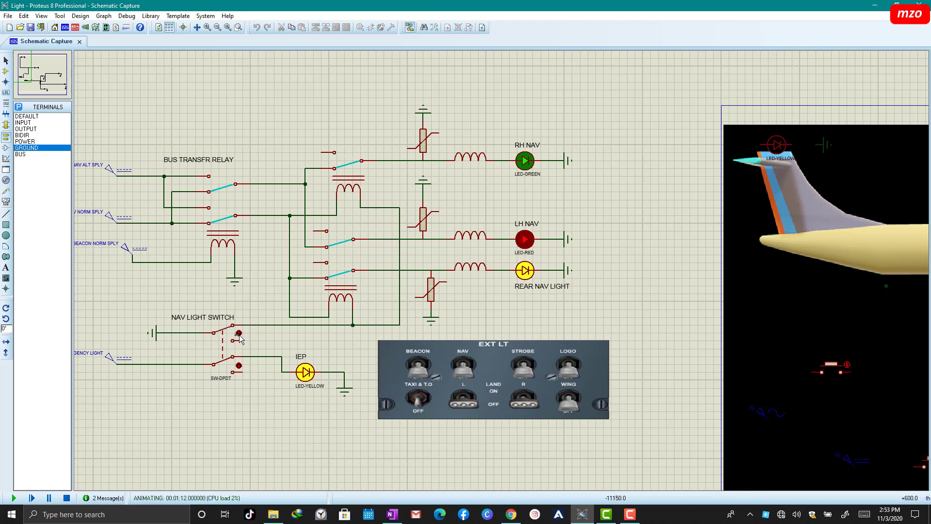
- Cycle the NAV LIGHT SWITCH on and off repeatedly, finishing in the lower off position
click(239, 365)
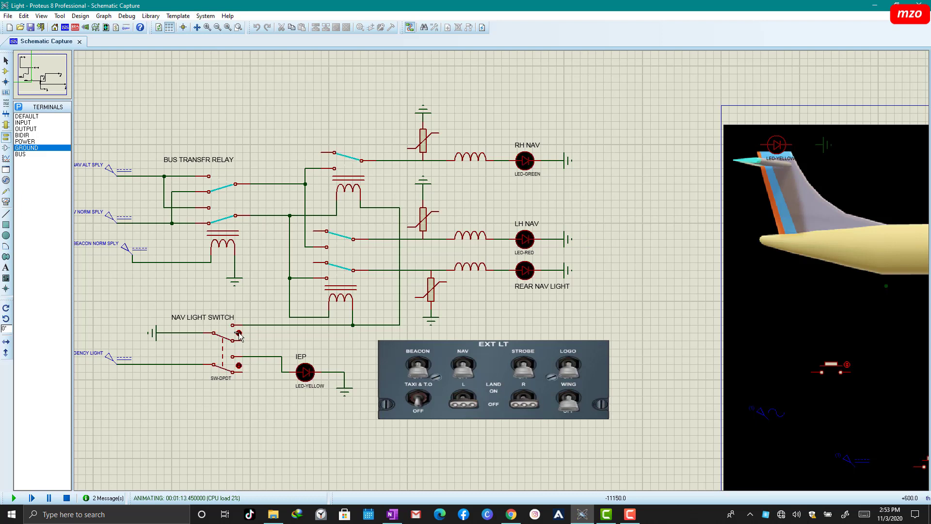
click(239, 333)
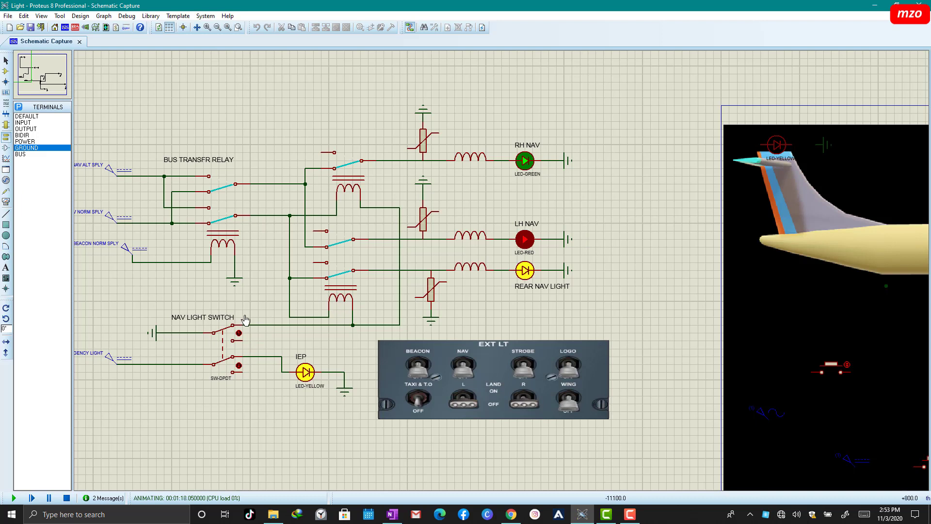
click(240, 334)
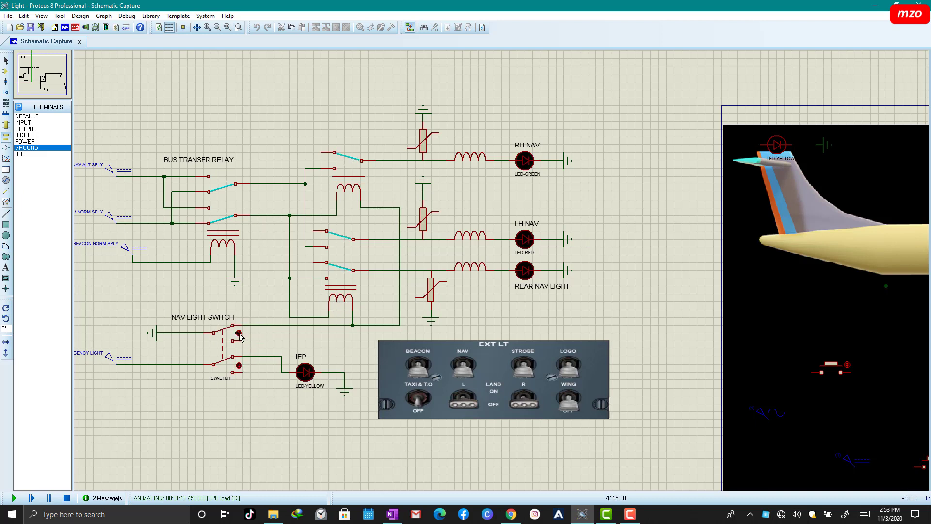
click(239, 334)
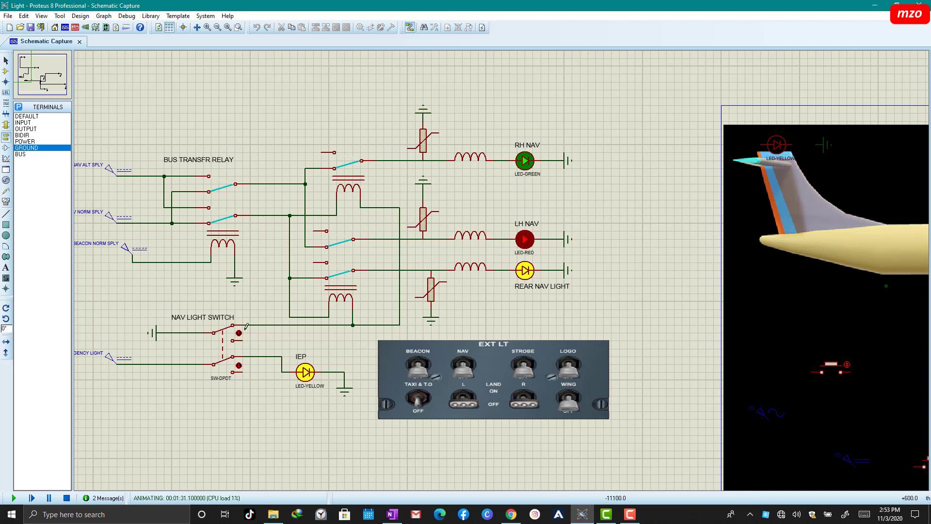
click(239, 366)
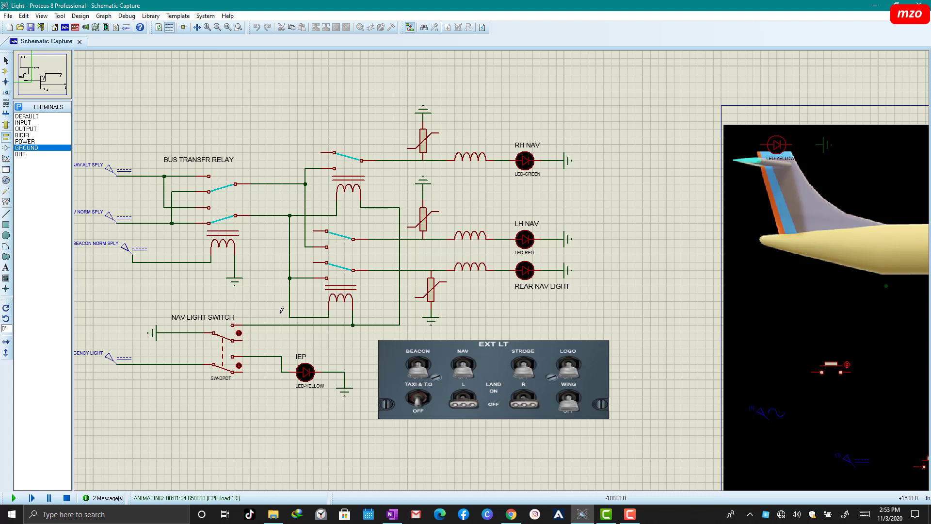
click(239, 334)
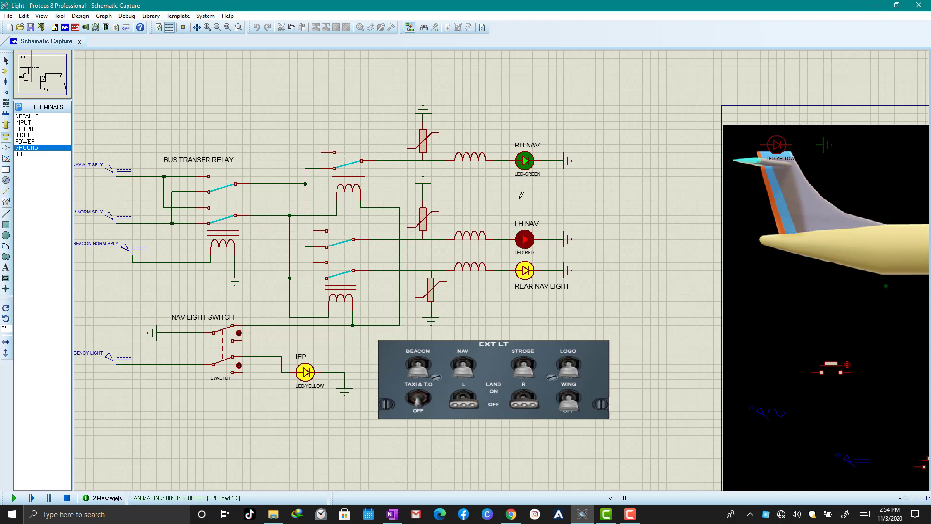
click(238, 366)
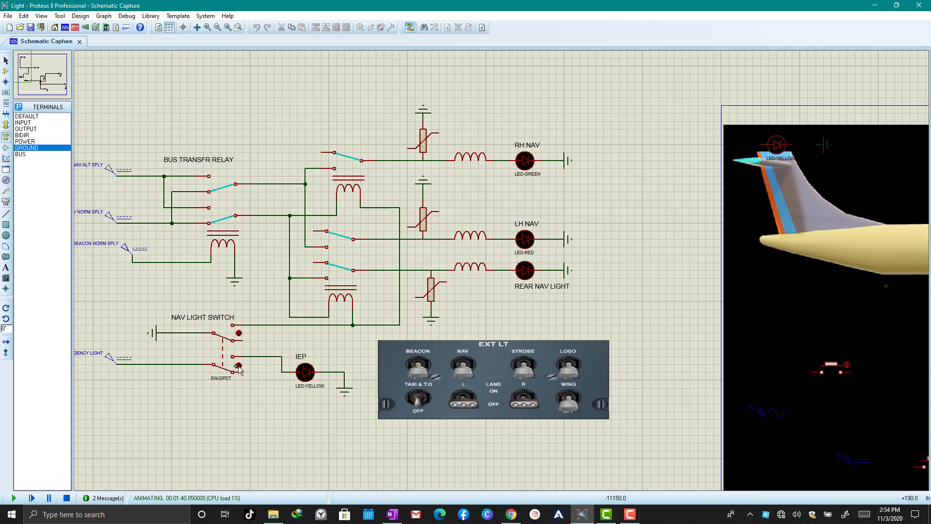